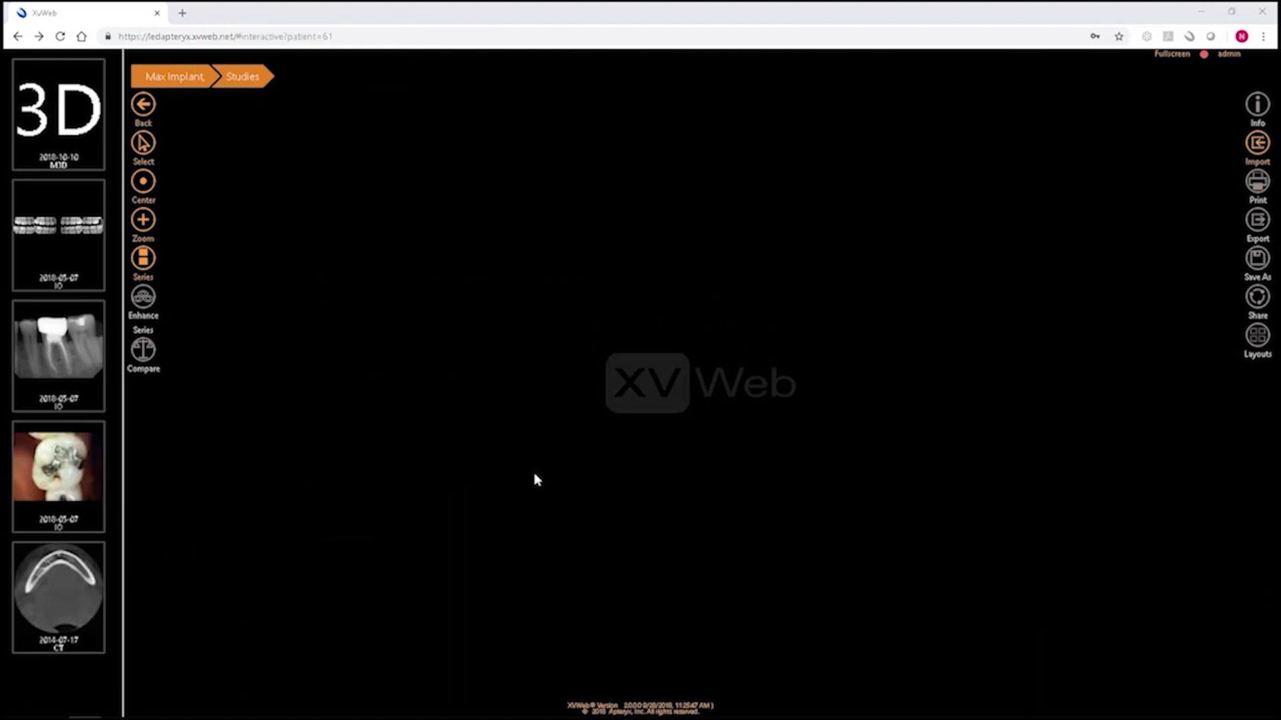
Open the 2014-07-17 CT study and lower the axial slice to the level of the mandibular implants
click(68, 586)
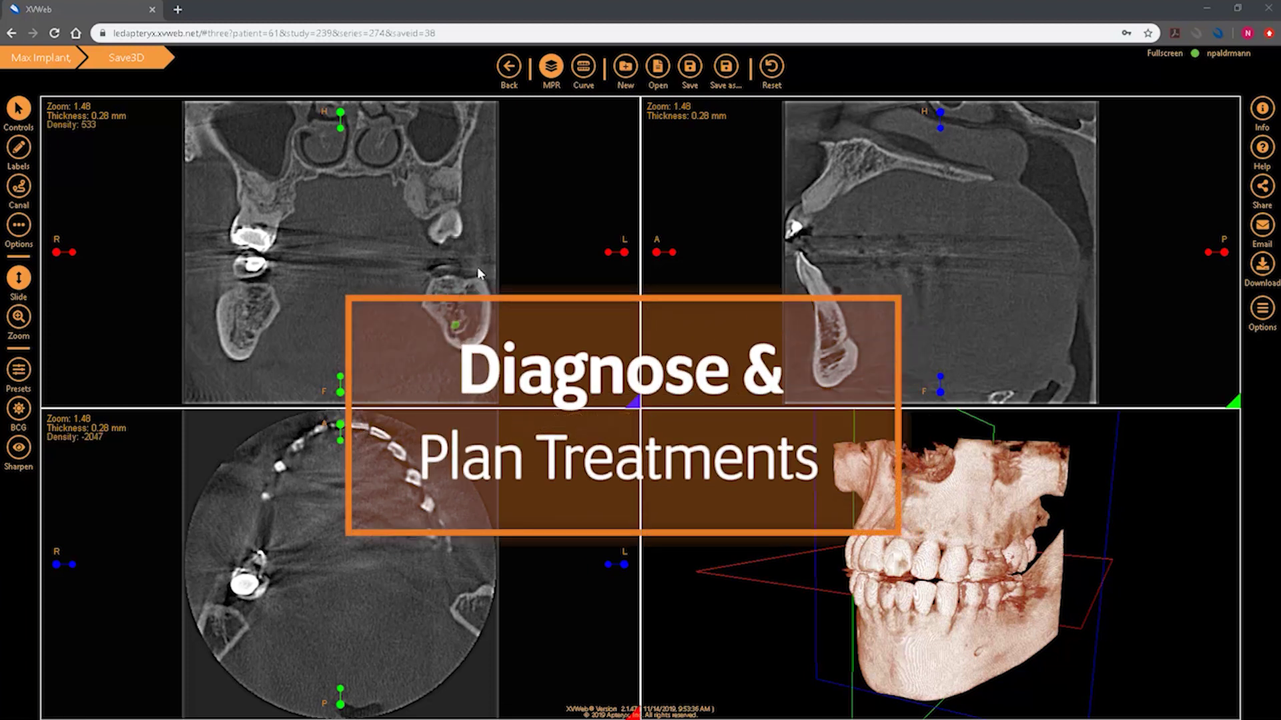
drag(469, 267, 512, 288)
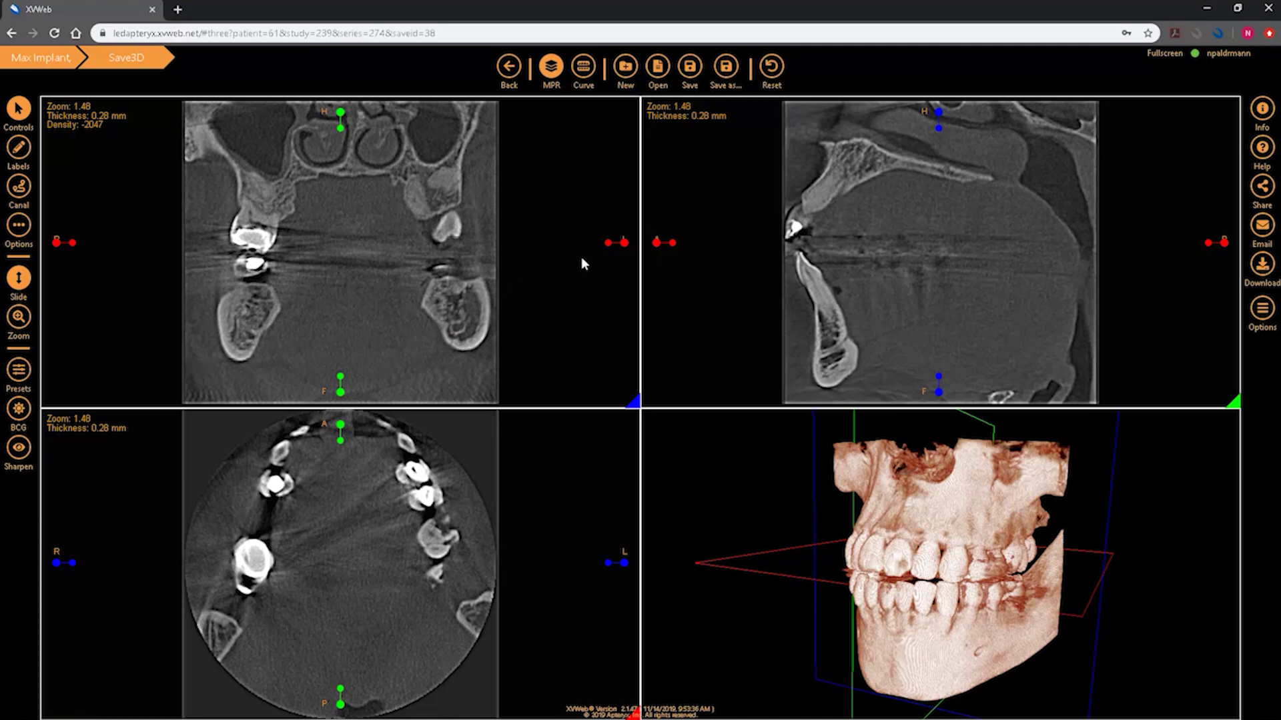
drag(624, 243, 614, 300)
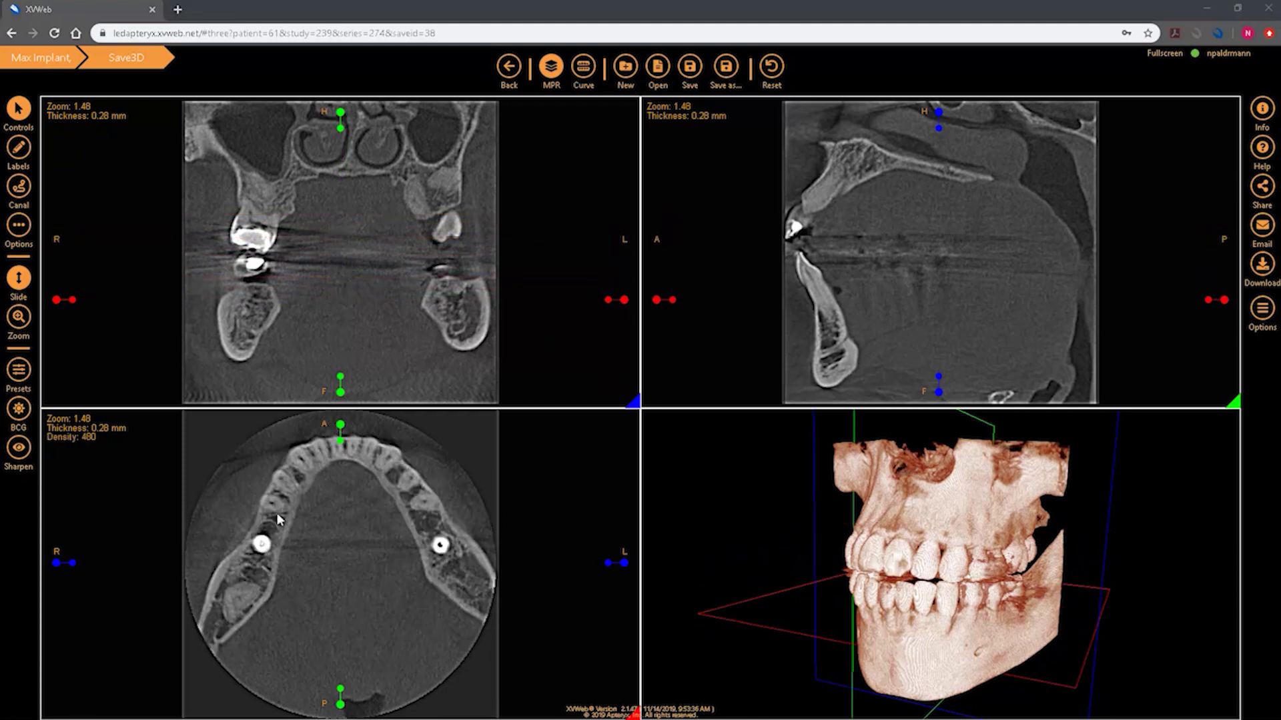
Center the MPR slice planes on the lower right implant and tilt them to align with both mandibular implants
click(262, 545)
drag(262, 378, 260, 377)
drag(918, 391, 930, 378)
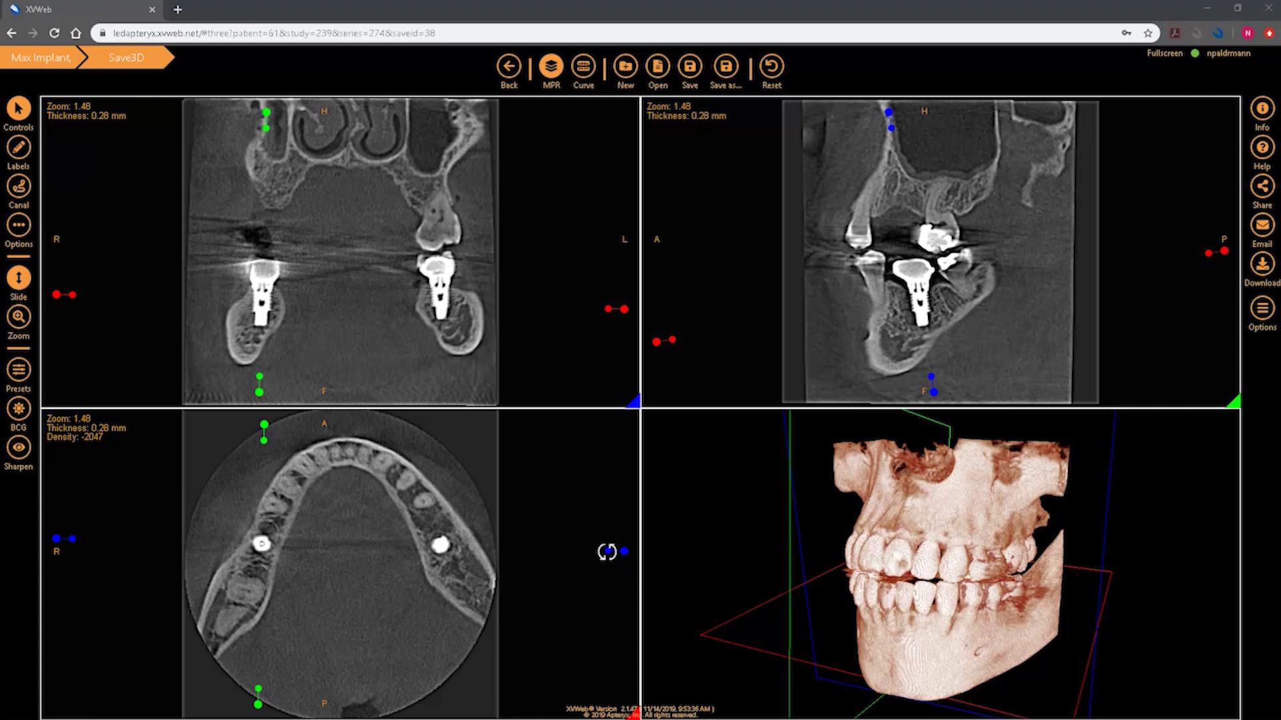
drag(607, 552, 440, 547)
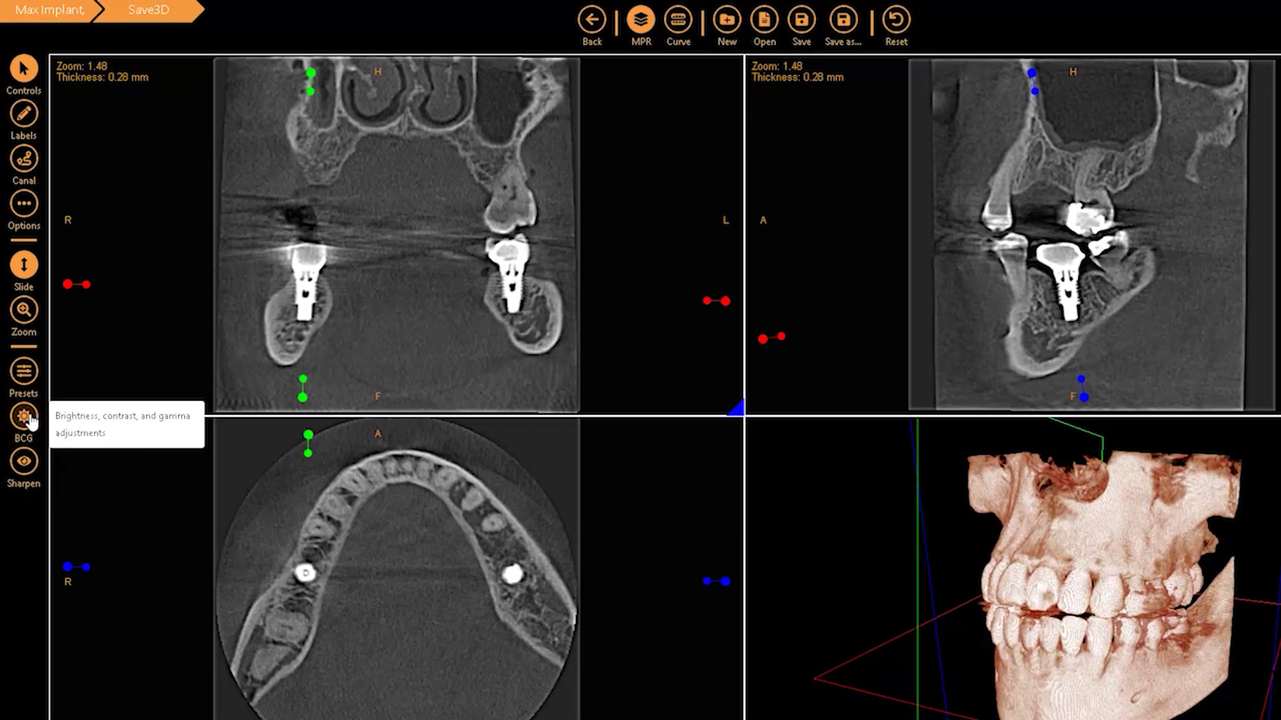
Adjust the brightness and sharpening of the MPR slices
click(19, 409)
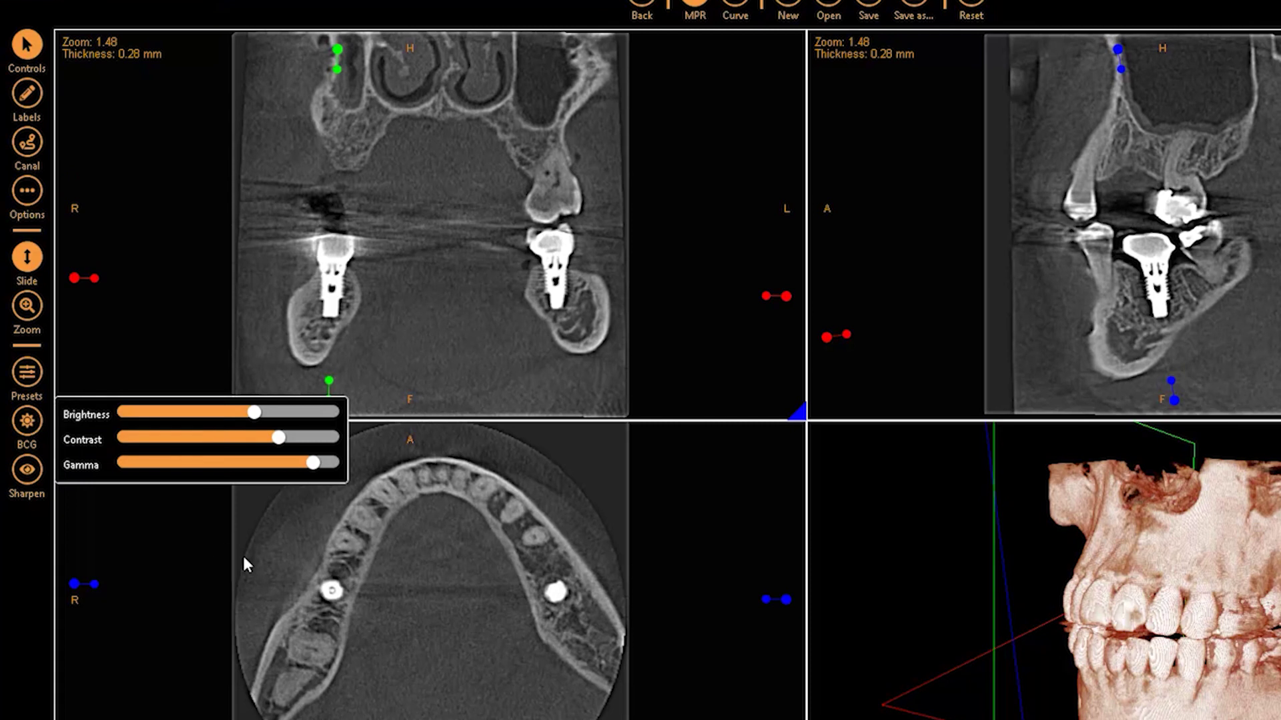
mouse_move(254, 412)
mouse_down()
mouse_move(228, 414)
mouse_move(254, 414)
mouse_up()
click(27, 420)
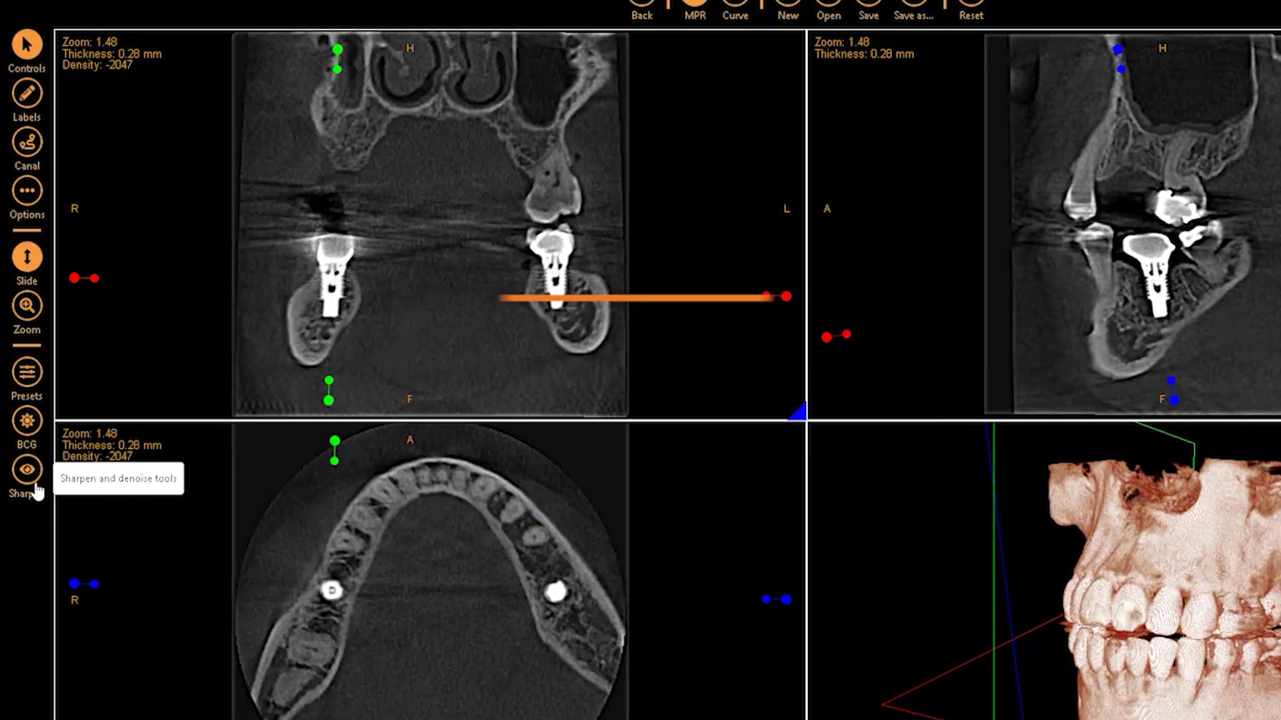
click(37, 484)
mouse_move(204, 477)
mouse_down()
mouse_move(189, 486)
mouse_move(221, 490)
mouse_up()
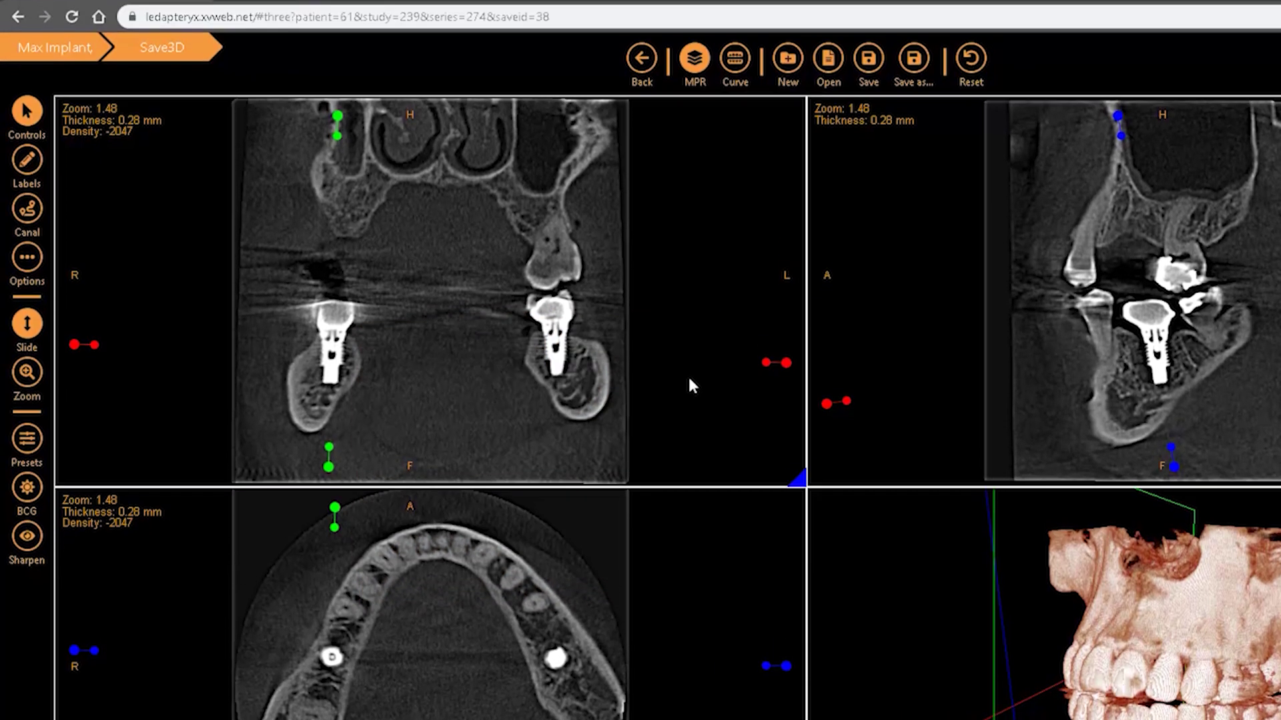
Maximize the coronal view for a closer look, and restore the four-view layout
mouse_move(671, 130)
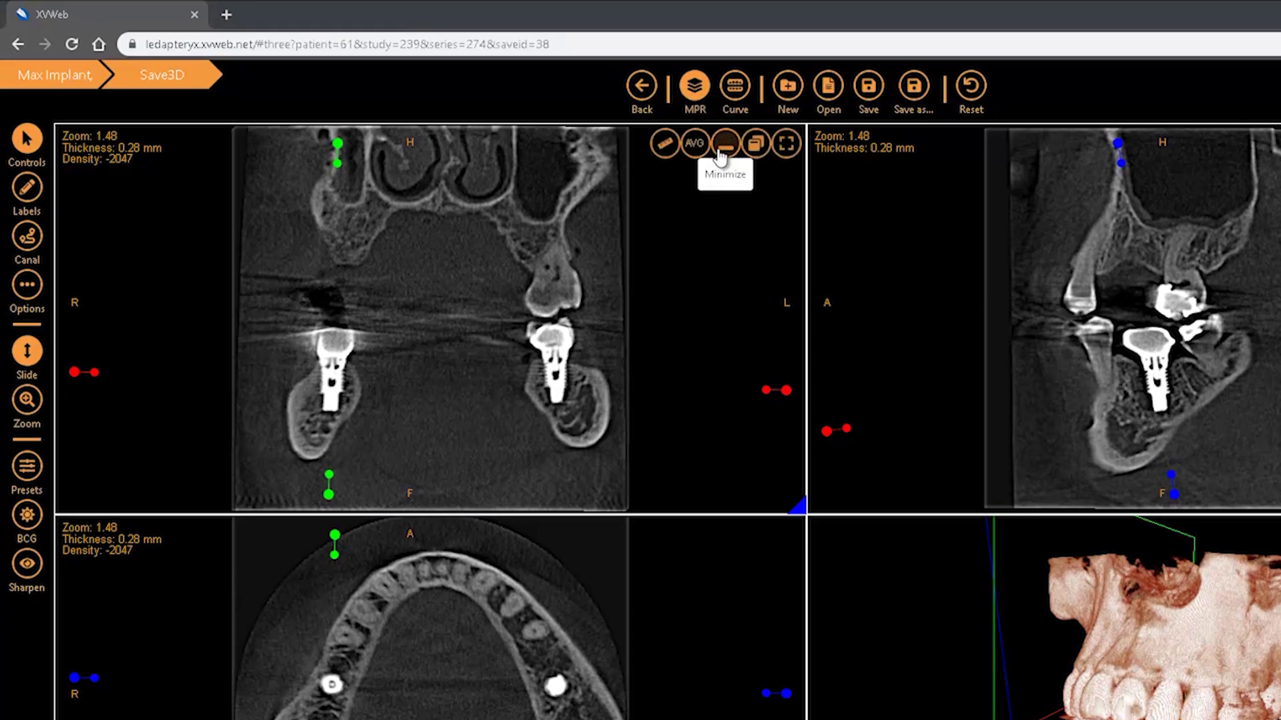
click(756, 144)
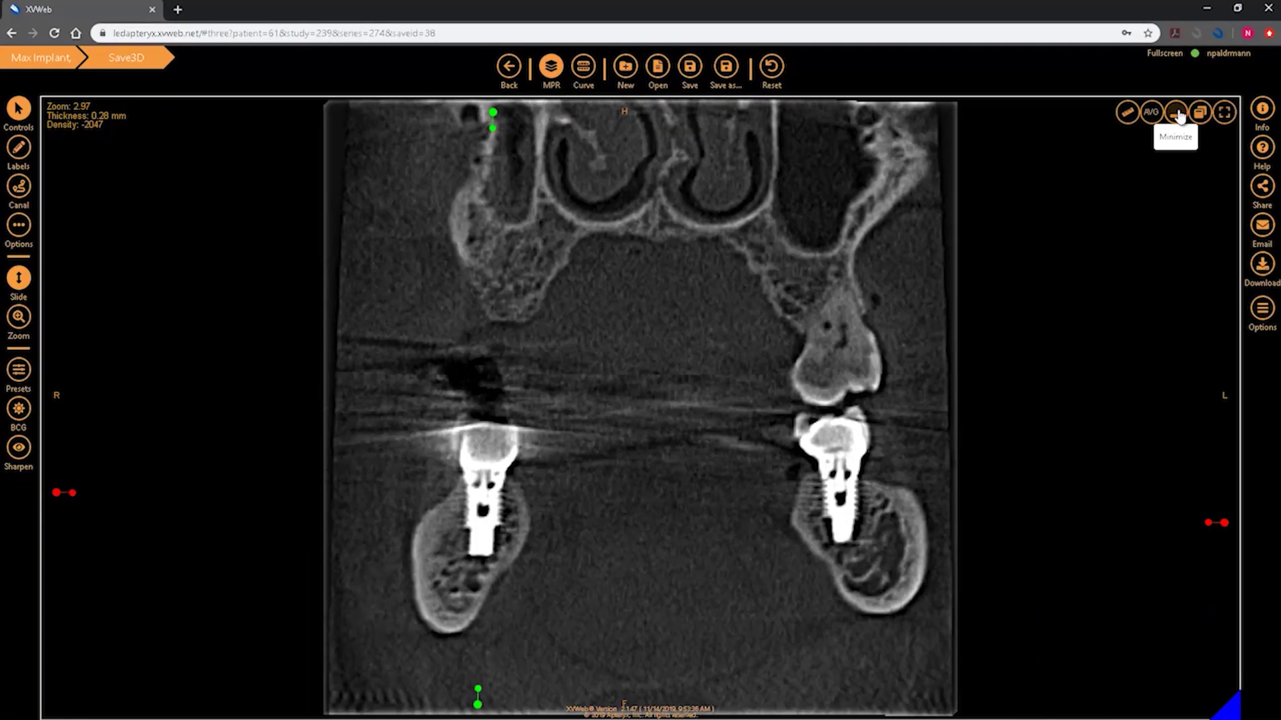
click(1177, 114)
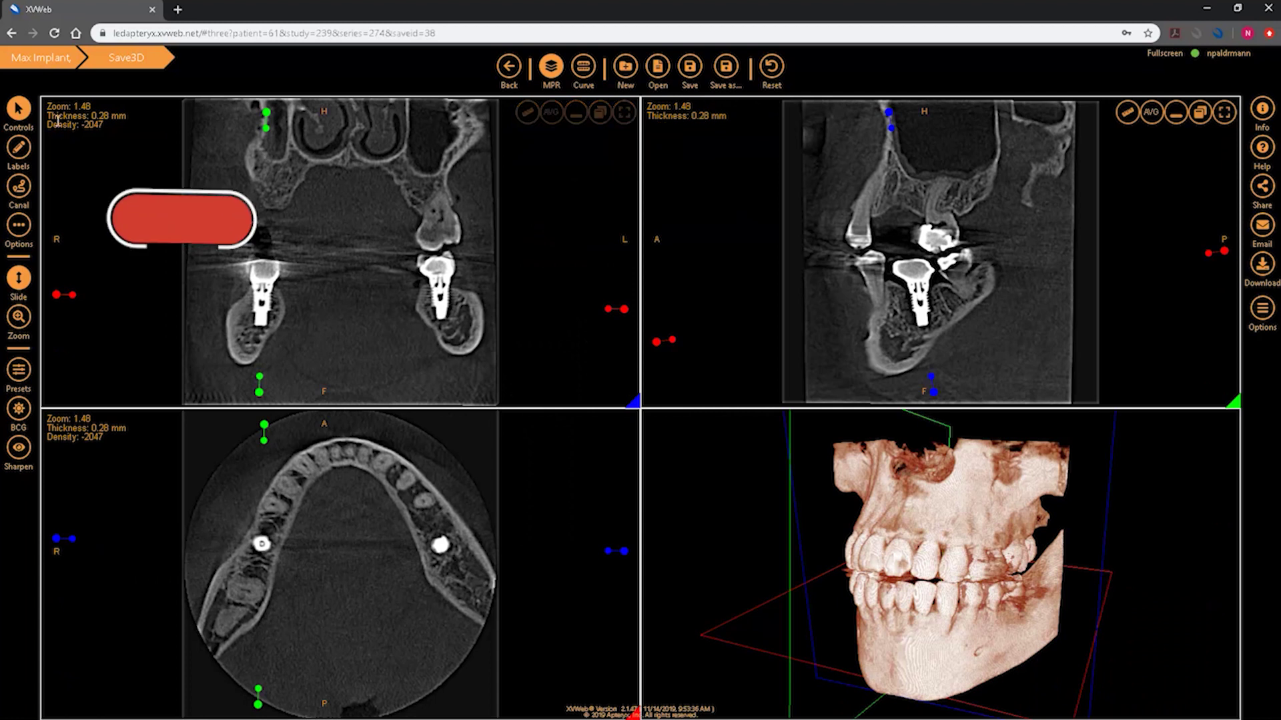
Measure the length of the lower right implant in the coronal slice
click(19, 146)
click(74, 121)
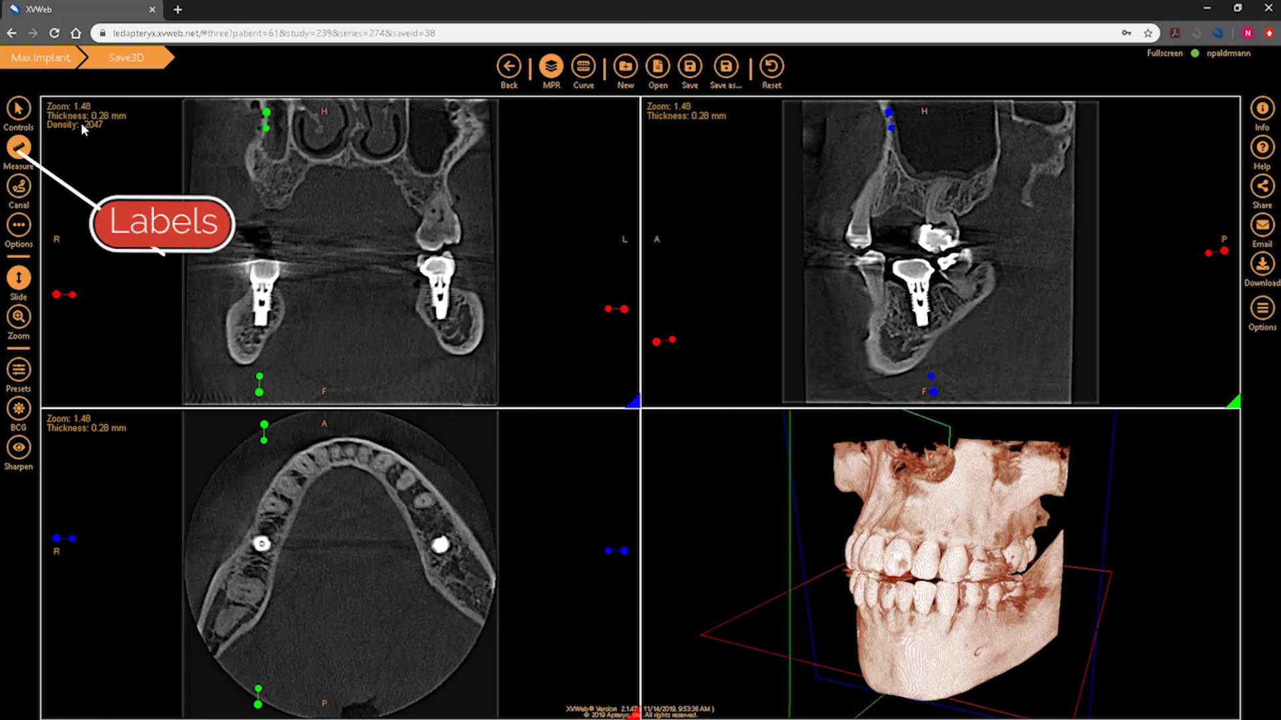
drag(256, 325, 263, 285)
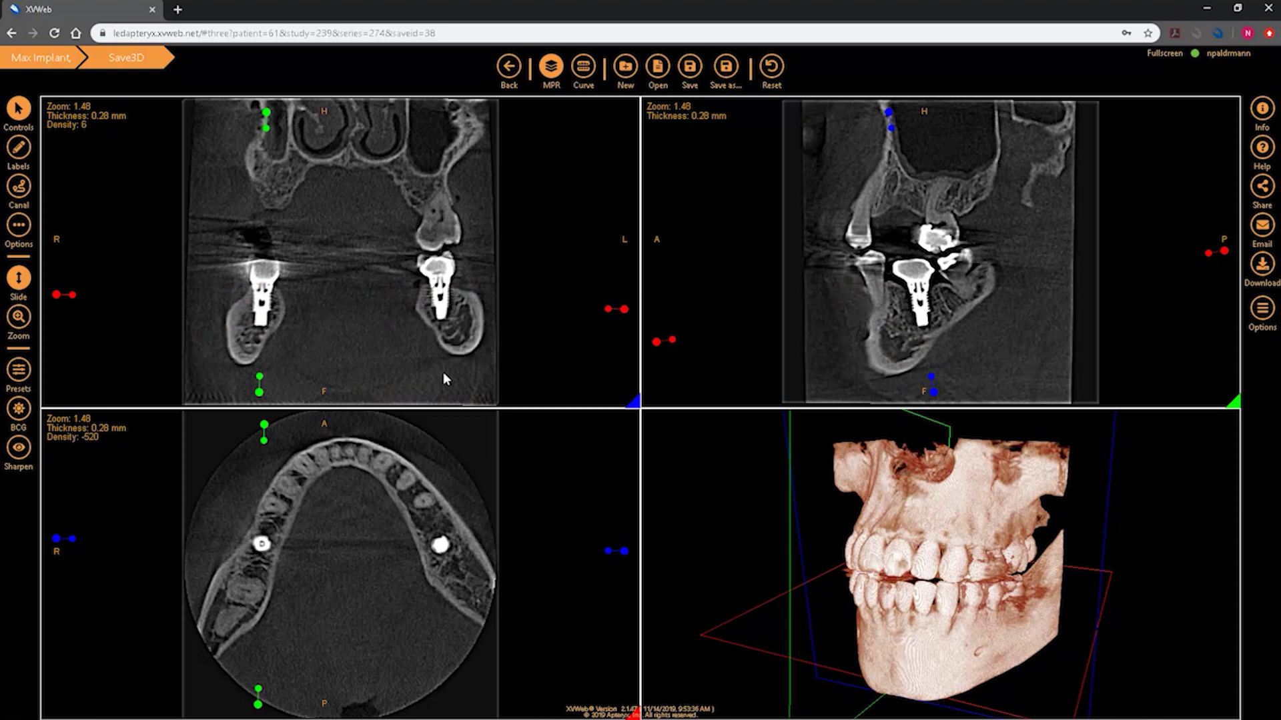
Trace a twelve-point panoramic curve along the mandibular arch on the axial slice, from the patient's right side to the left
click(584, 68)
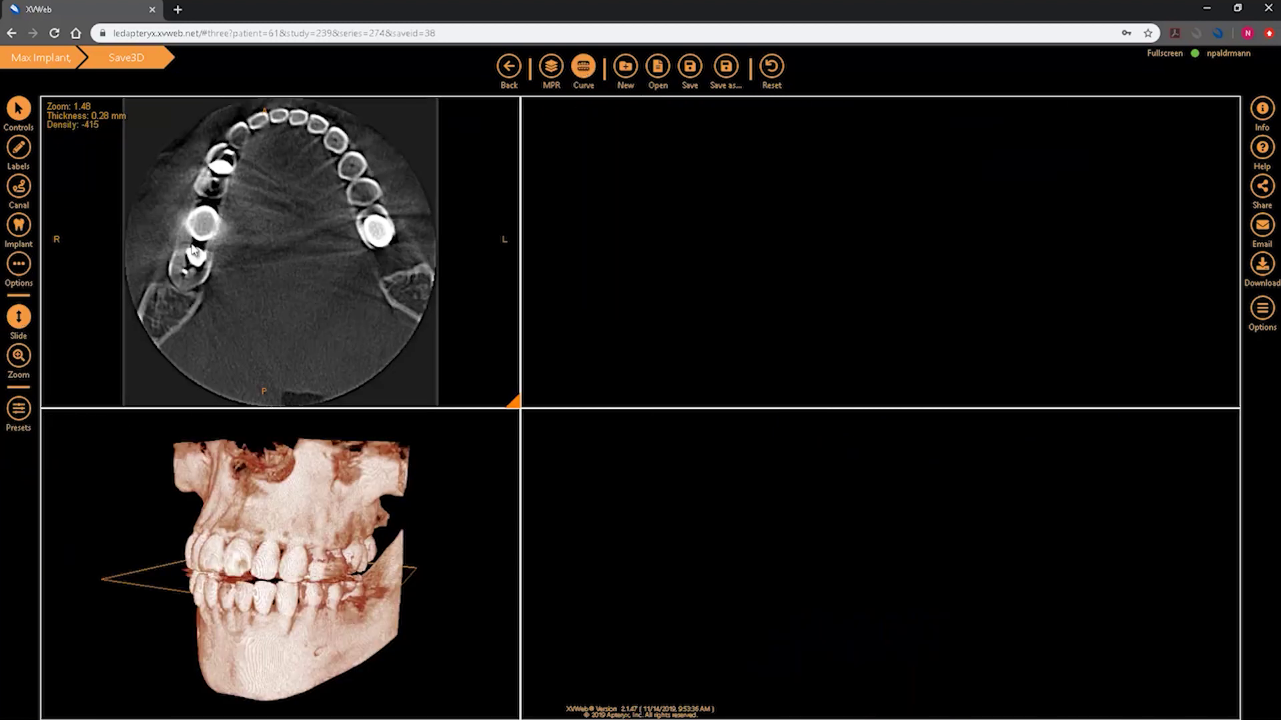
click(149, 333)
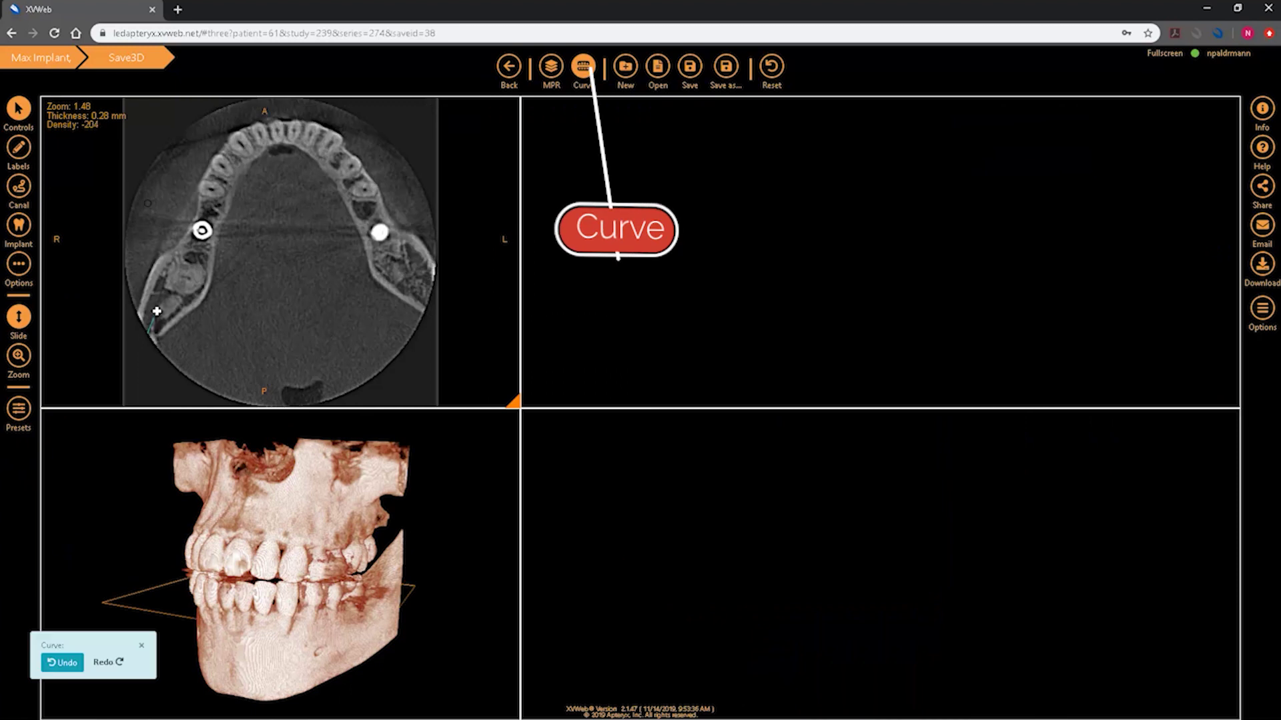
click(171, 287)
click(193, 244)
click(209, 193)
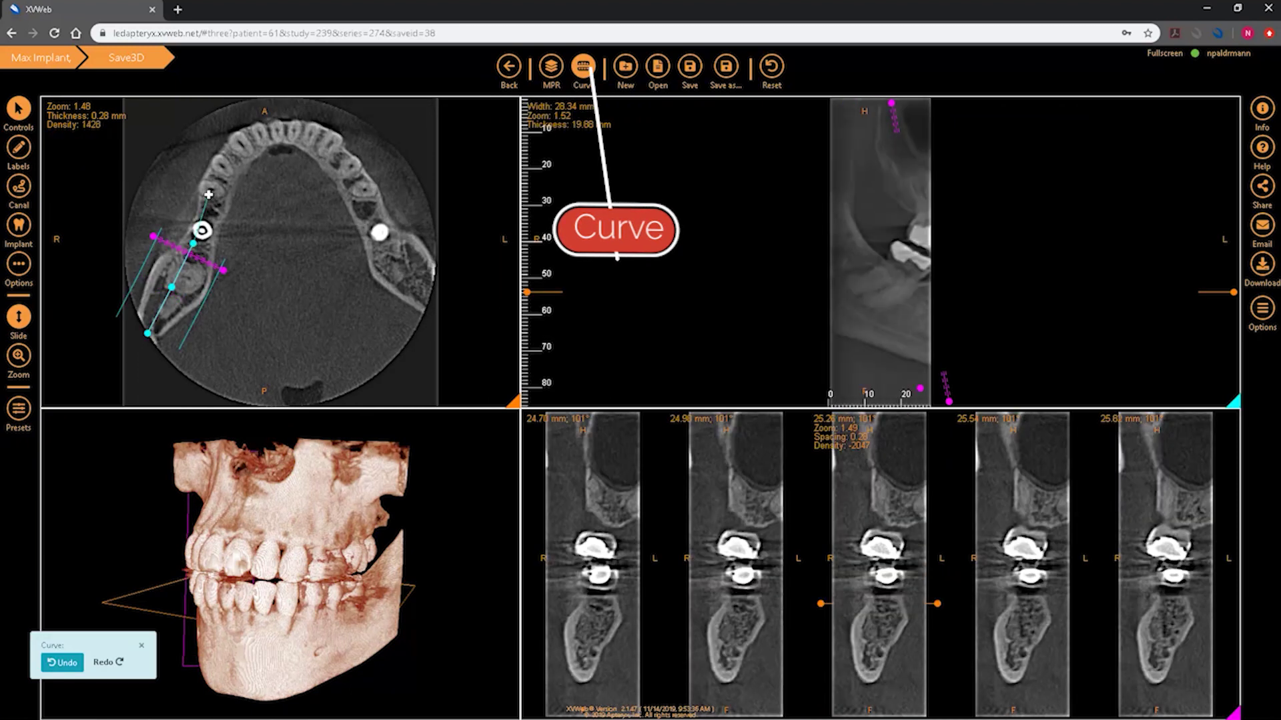
click(225, 162)
click(250, 137)
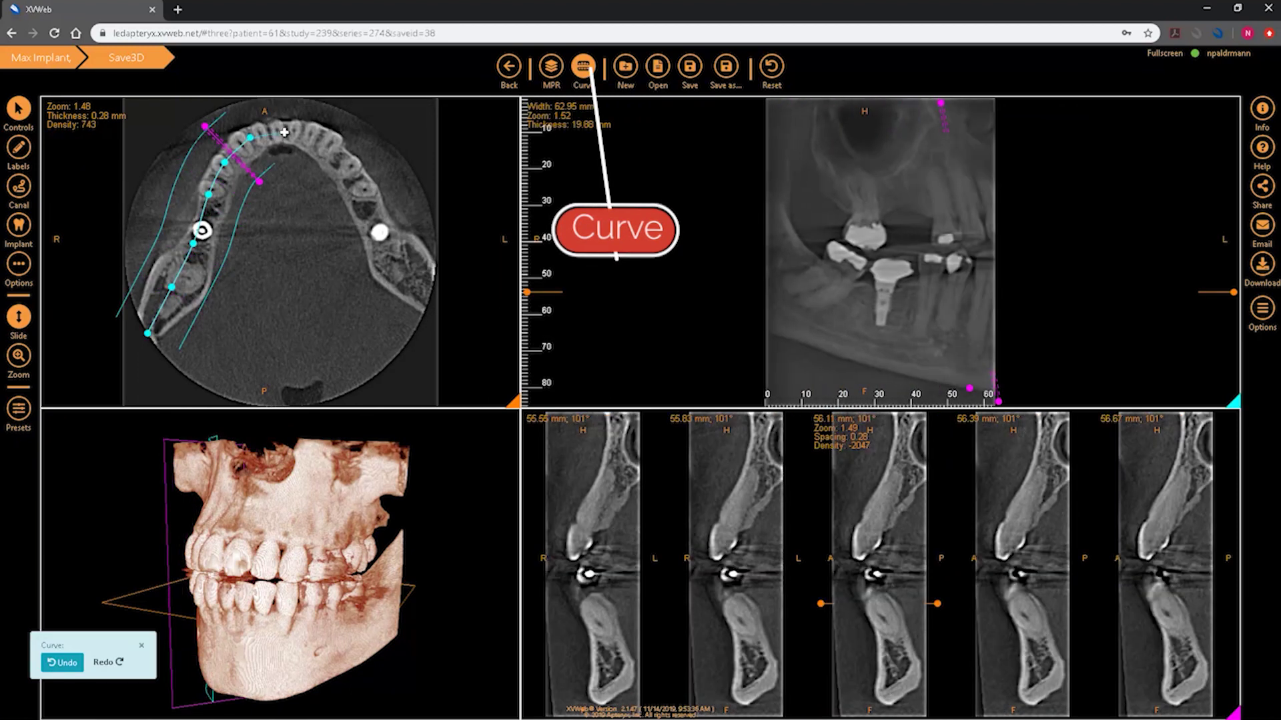
click(284, 132)
click(313, 137)
click(343, 167)
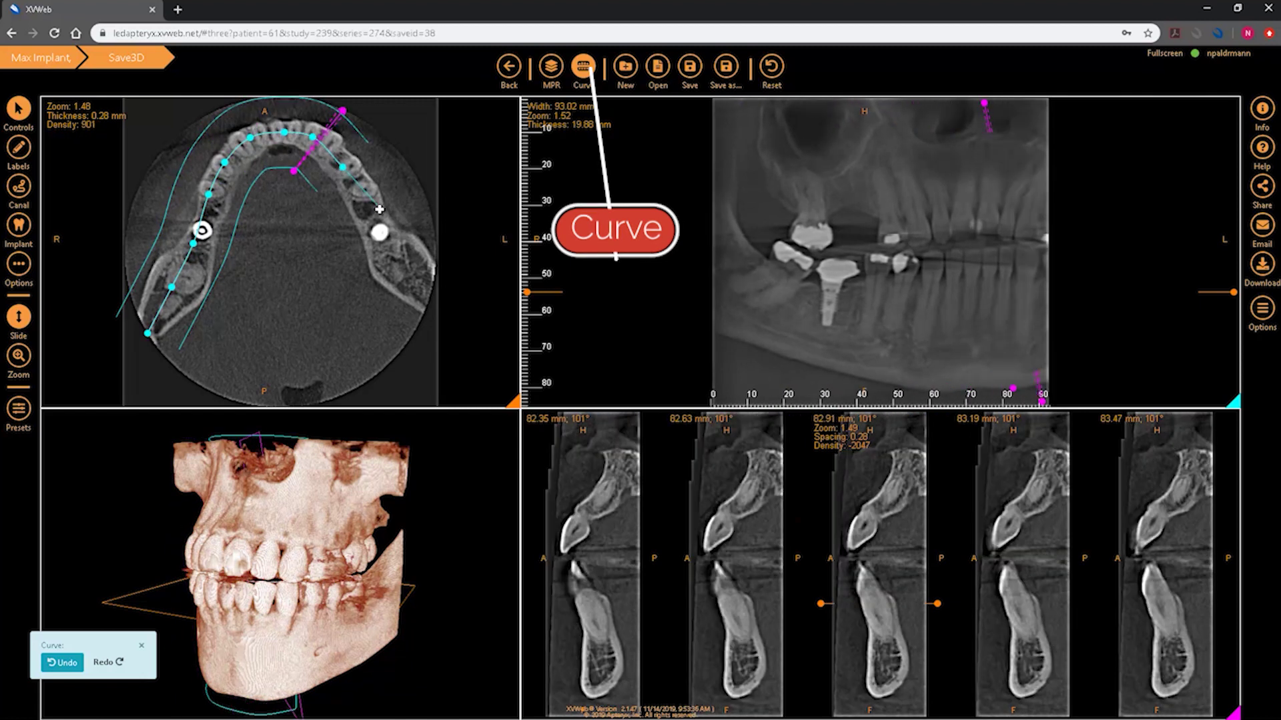
click(375, 225)
click(409, 270)
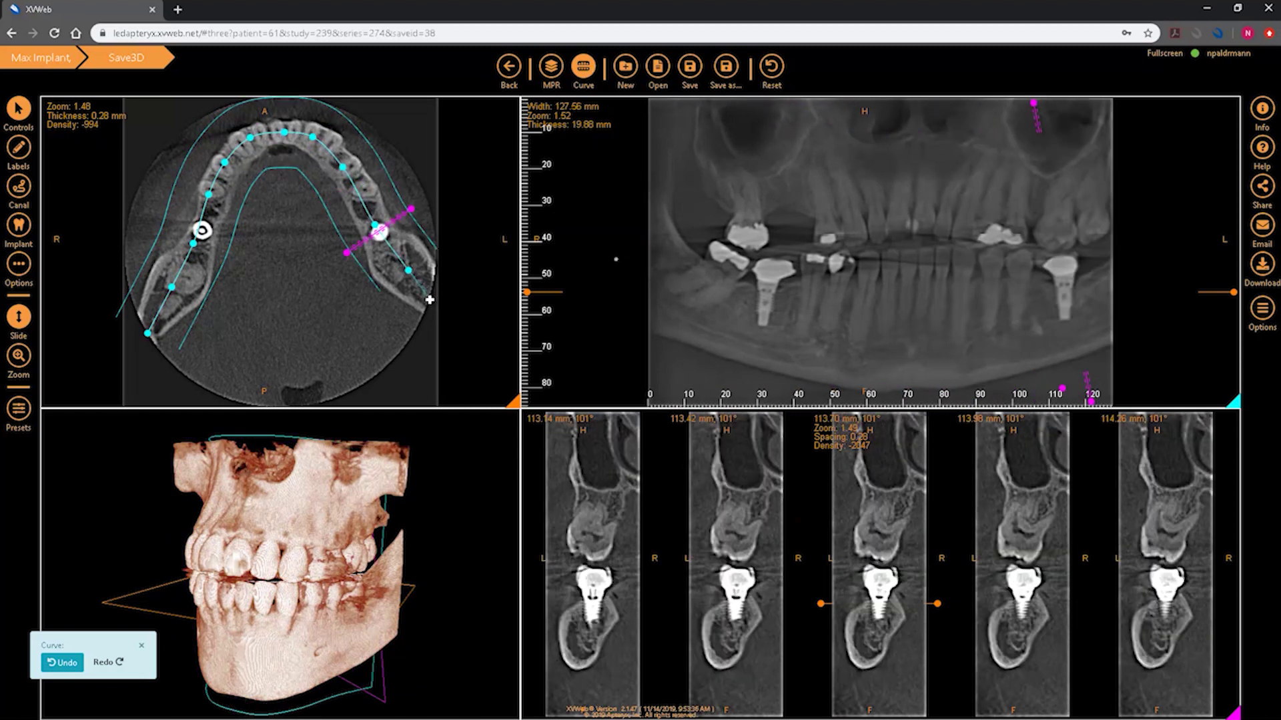
double_click(429, 301)
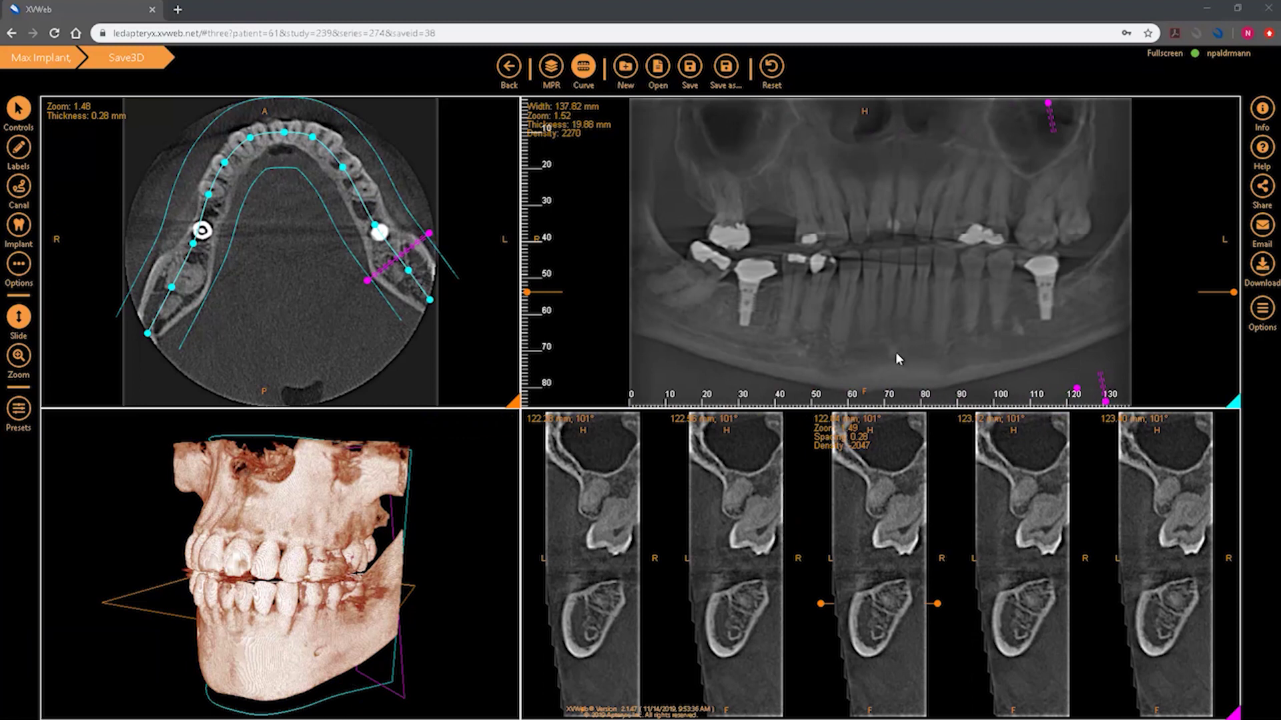
Move the cross-section to about 41 mm along the curve, near the lower right premolars, and widen it slightly
drag(1076, 389, 780, 343)
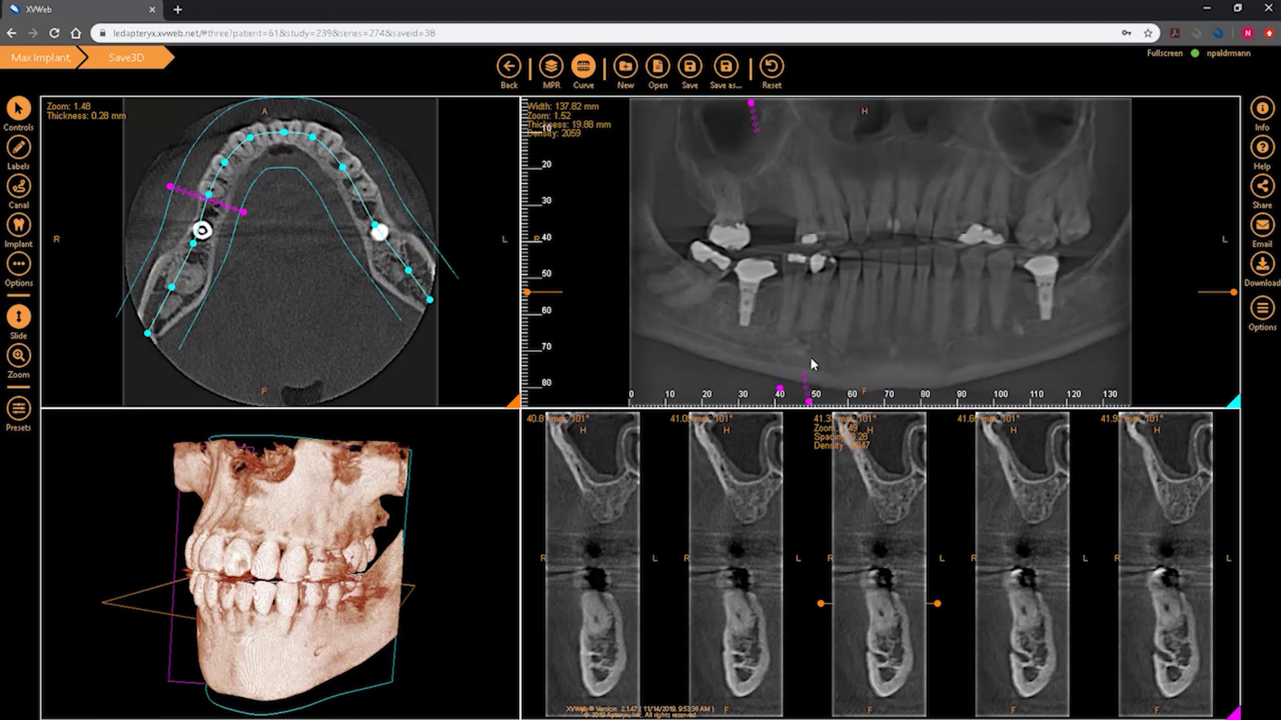
drag(245, 214, 253, 216)
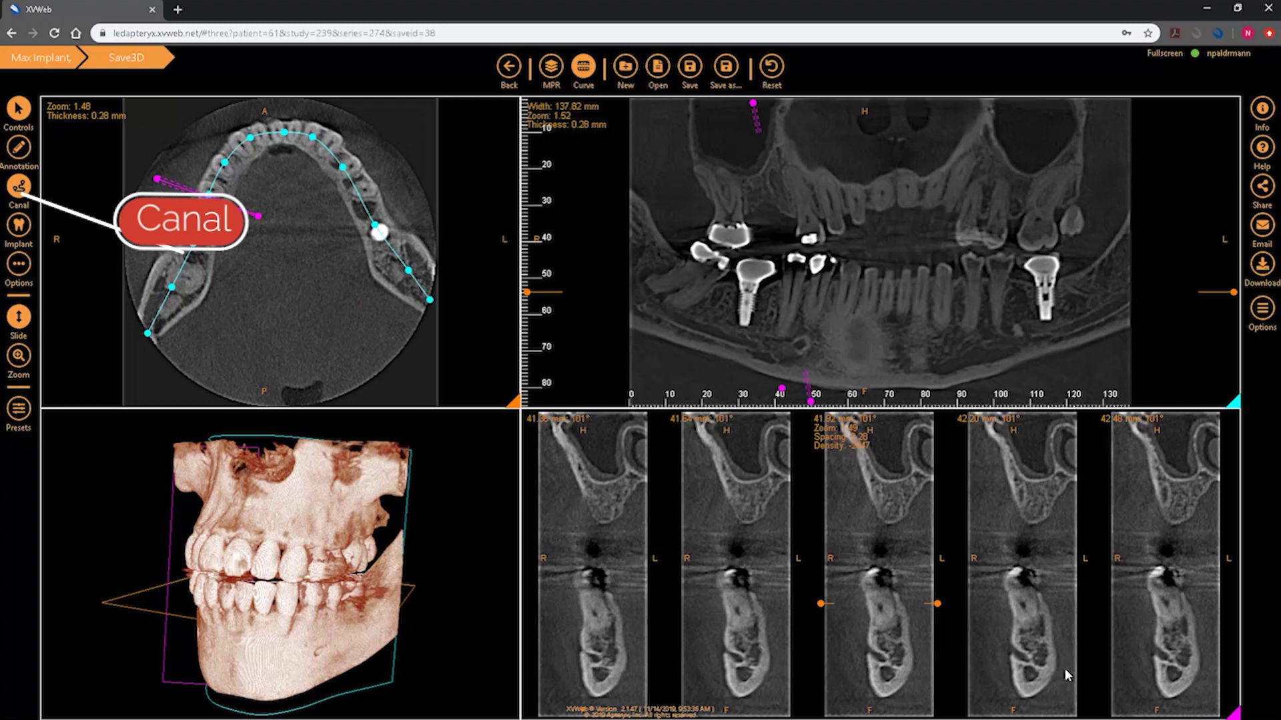
Trace the right mandibular nerve canal on the panoramic view, from the premolar region back to the rear of the jaw
click(796, 347)
click(785, 346)
click(754, 341)
click(715, 327)
click(686, 320)
click(654, 302)
click(636, 283)
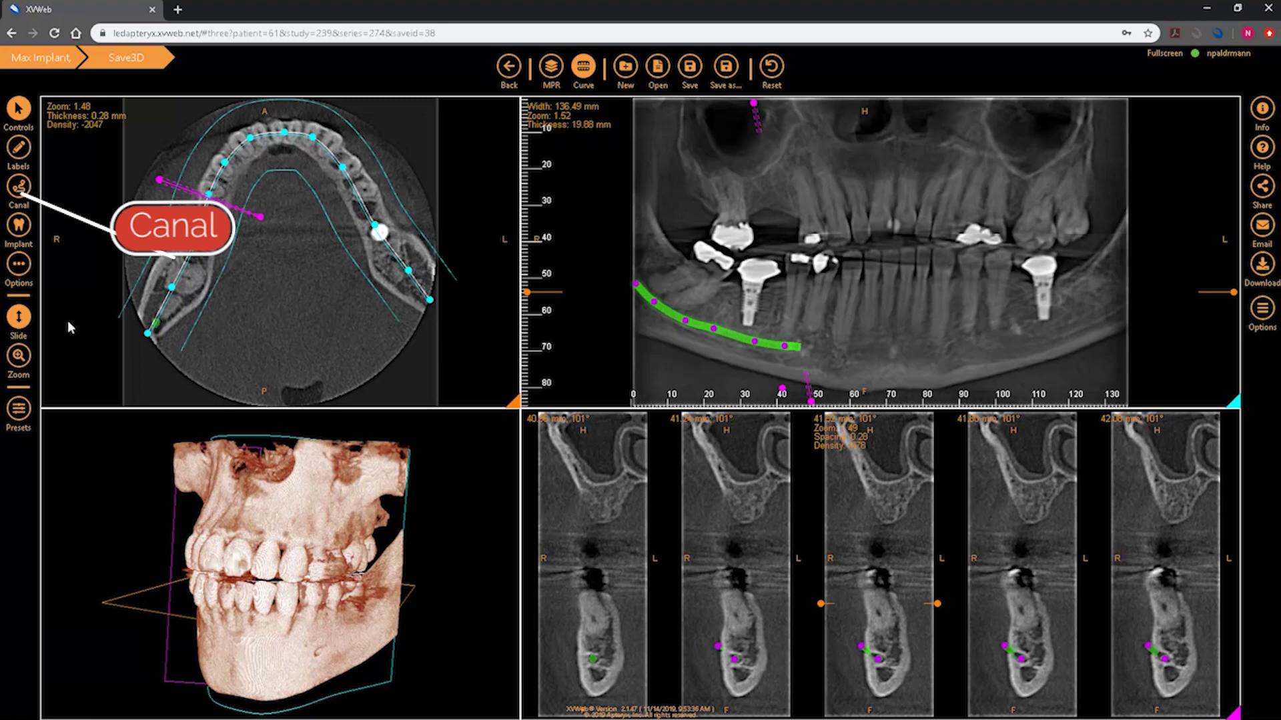
Add a Straumann BLT Ø 3.3 mm NC, SLActive 8 mm implant and position it upright in the upper right edentulous gap
click(19, 226)
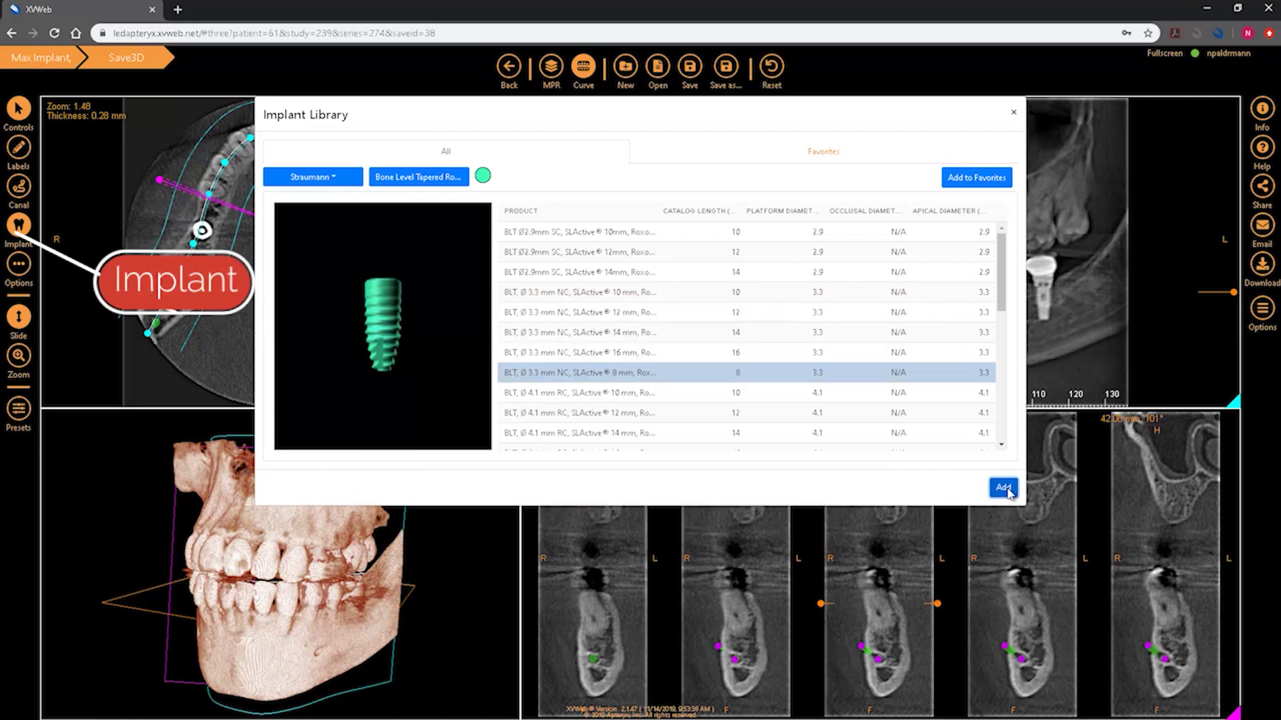
click(1004, 488)
drag(879, 563, 886, 508)
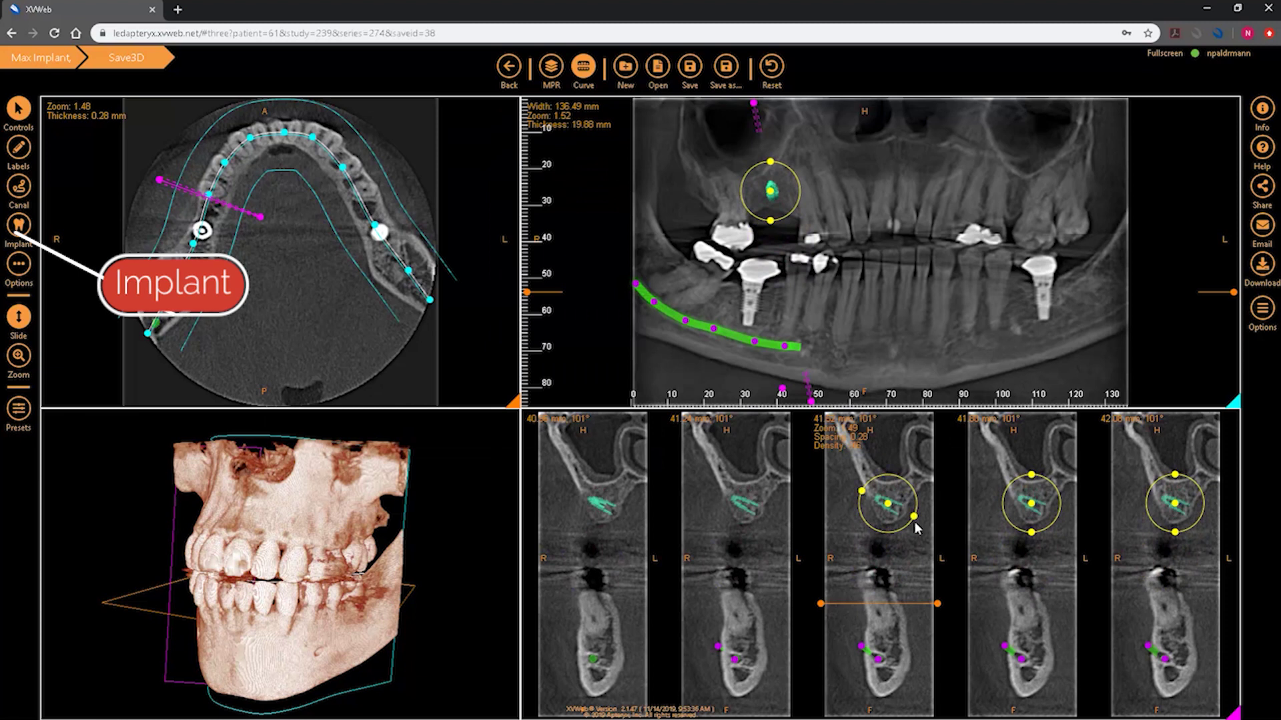
drag(891, 508, 890, 513)
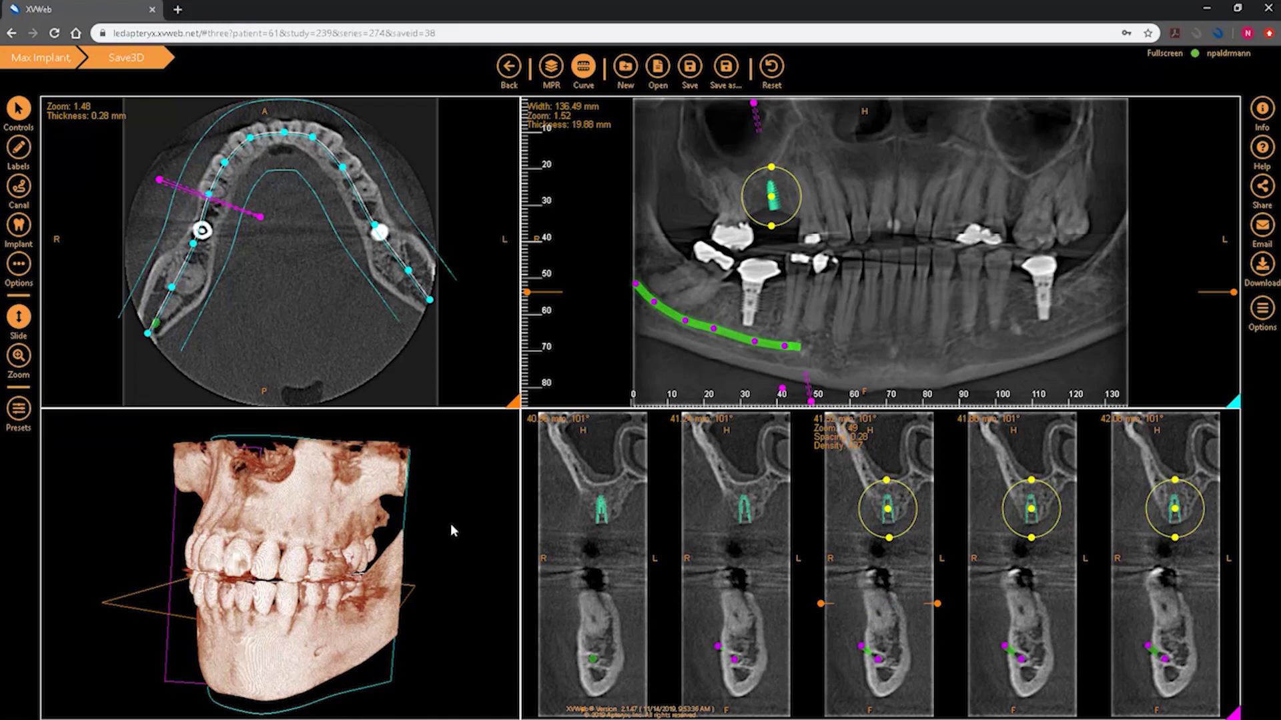
Review the image effect presets, and the 3D volume's color and preset settings, without changing them
click(20, 410)
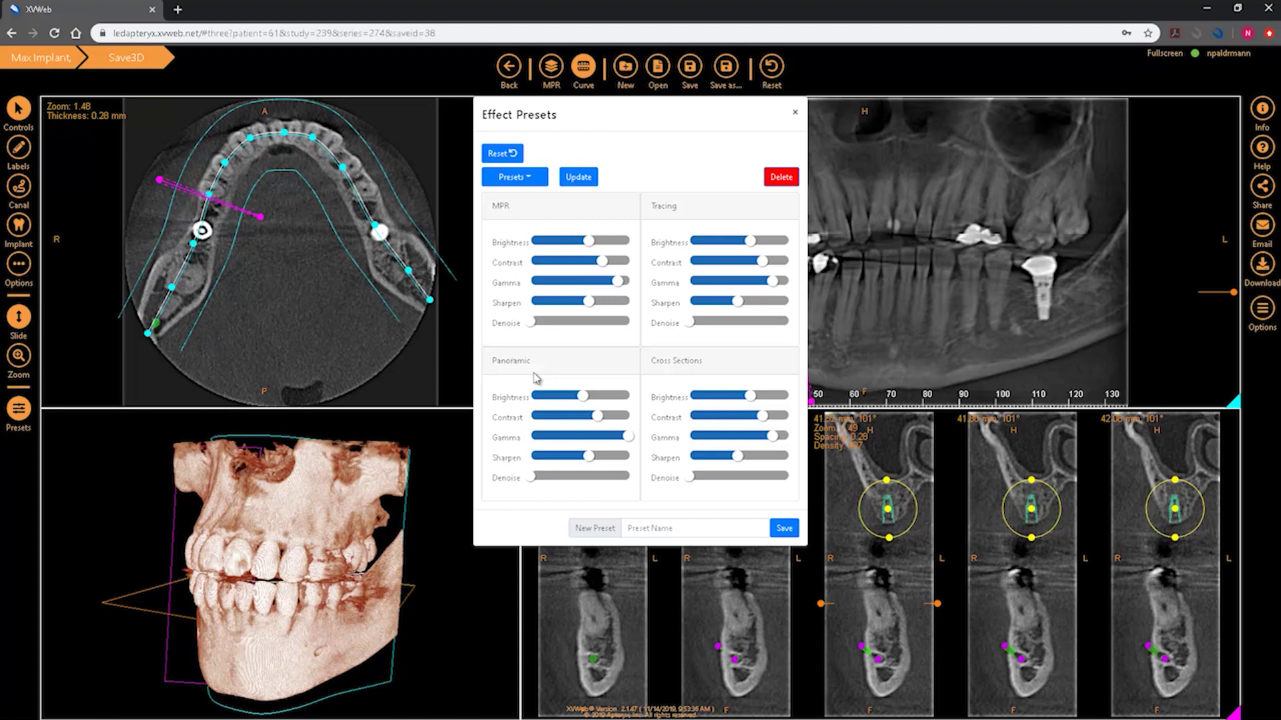
key(Escape)
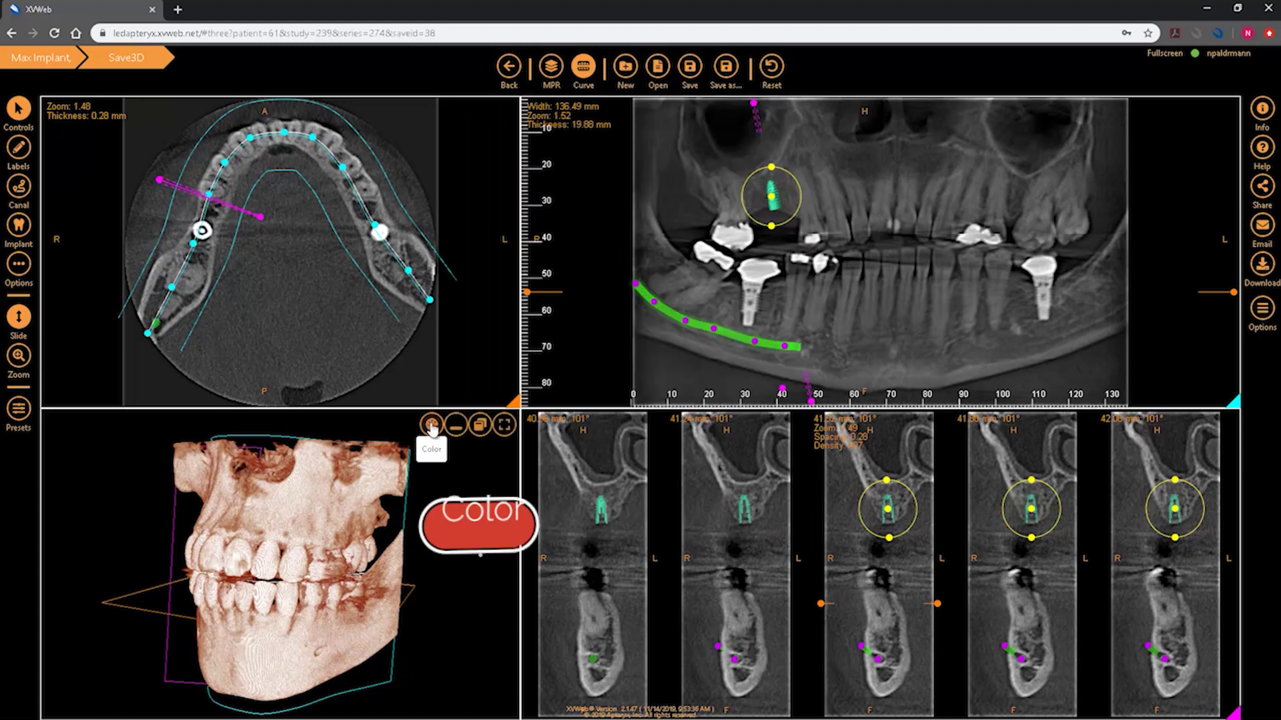
click(431, 425)
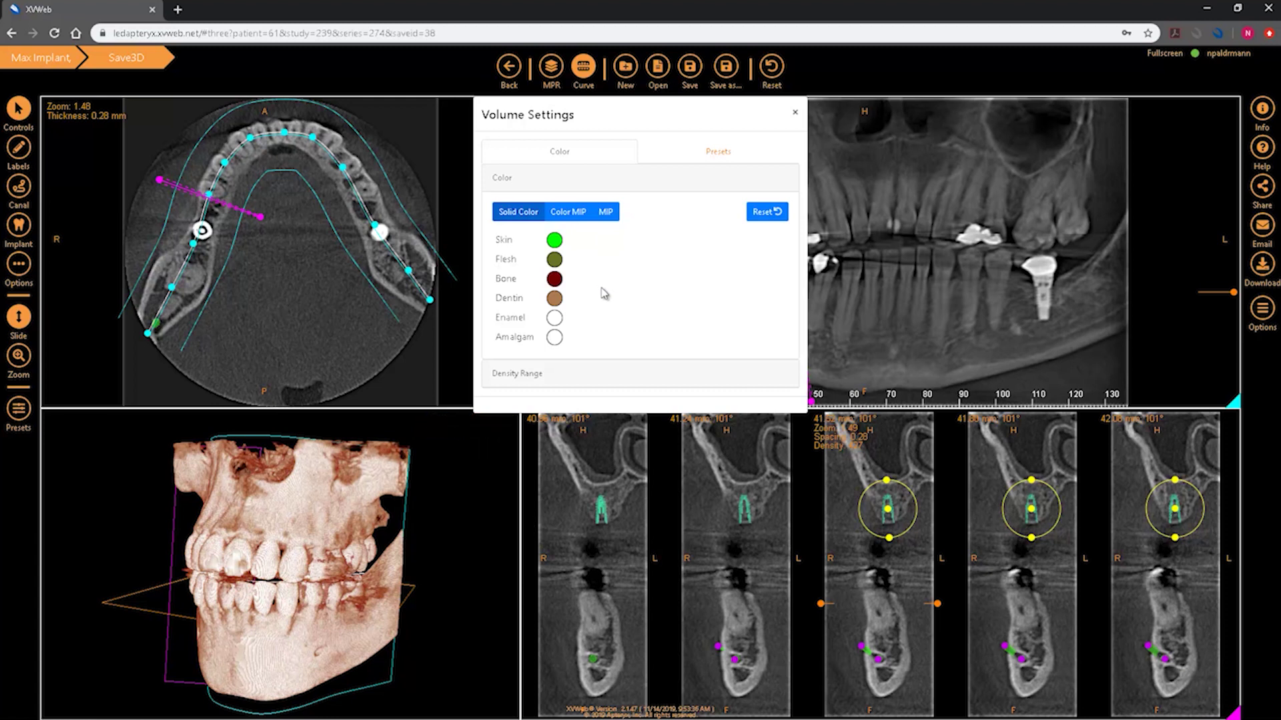
click(732, 158)
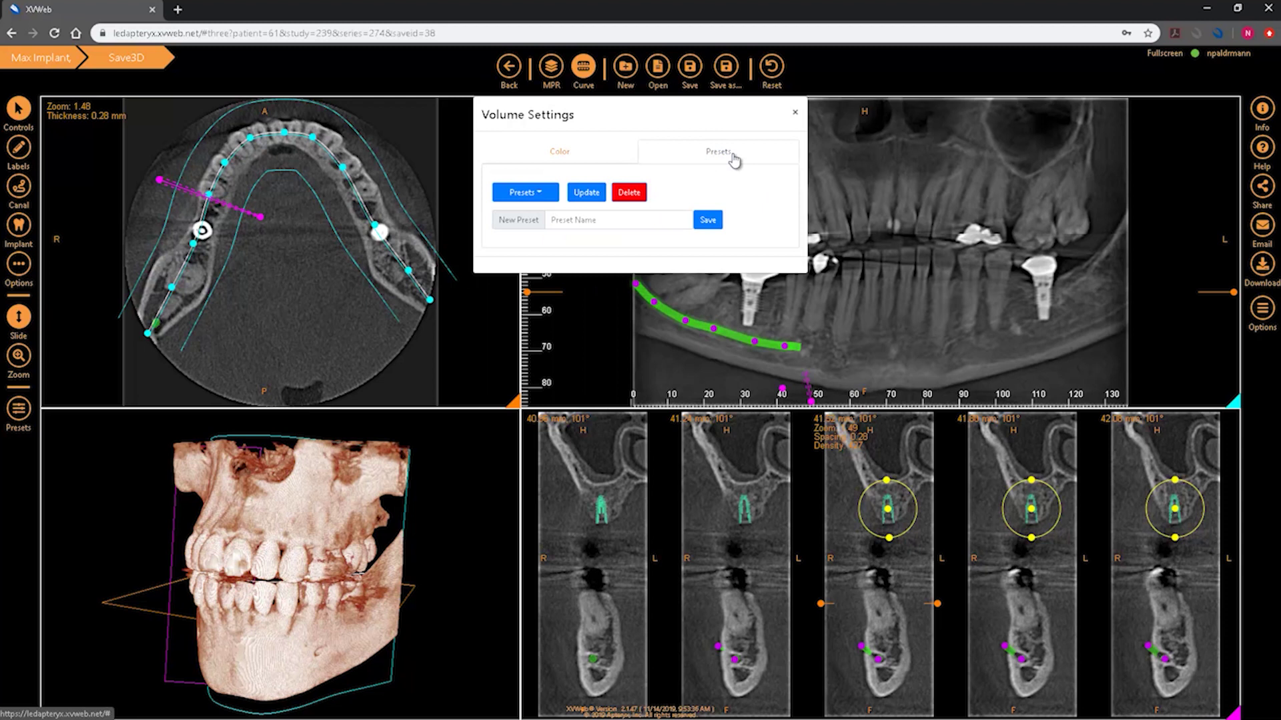
click(795, 115)
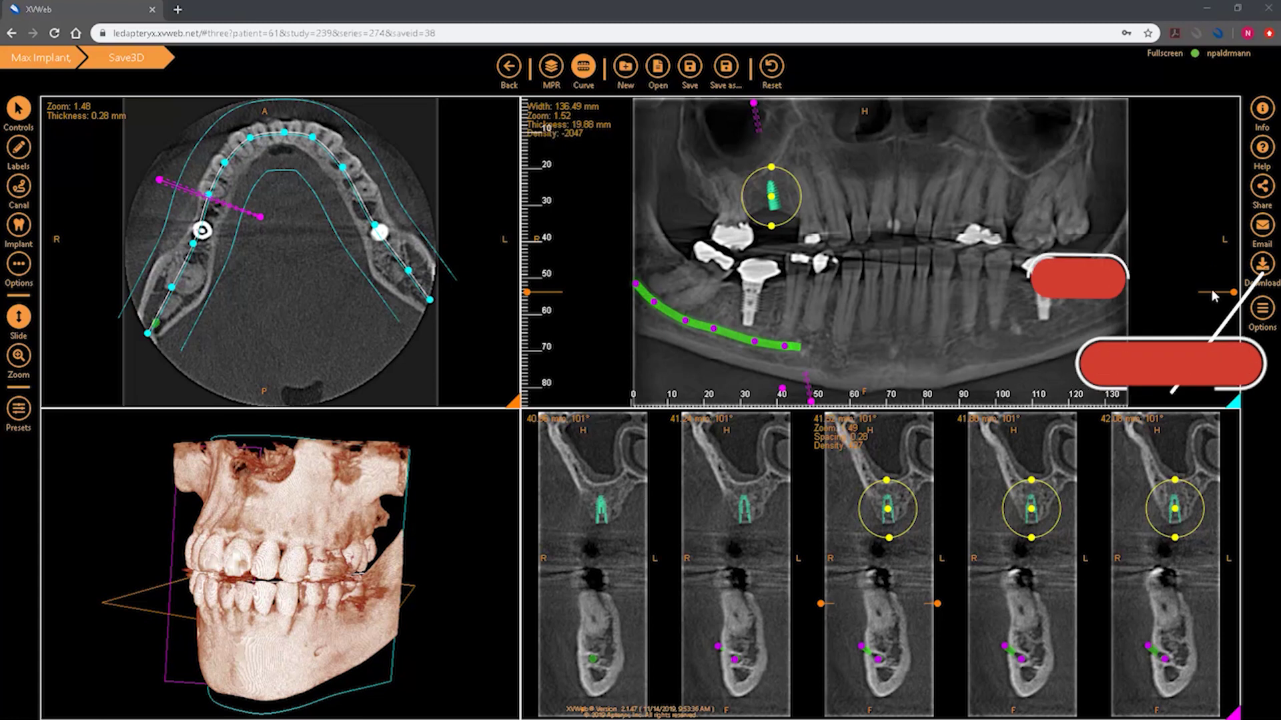
Set up a share of the study with a temporary user and start filling in the username
click(1262, 189)
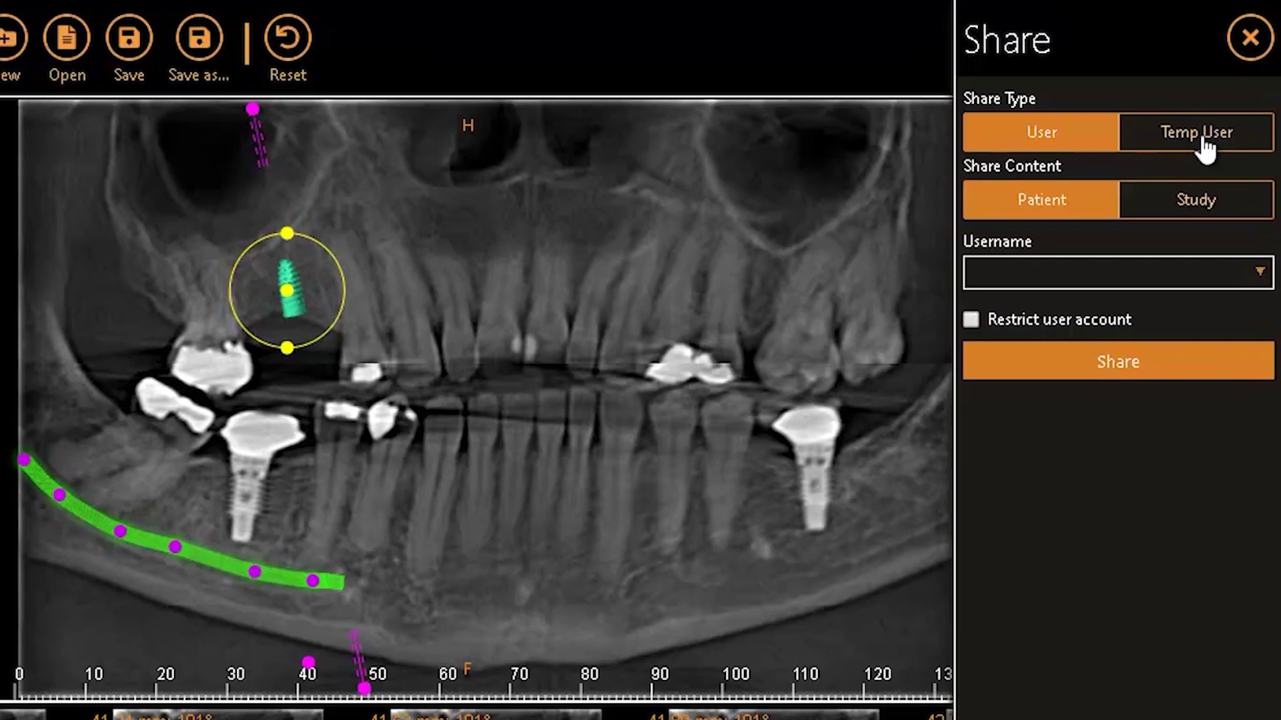
click(1208, 141)
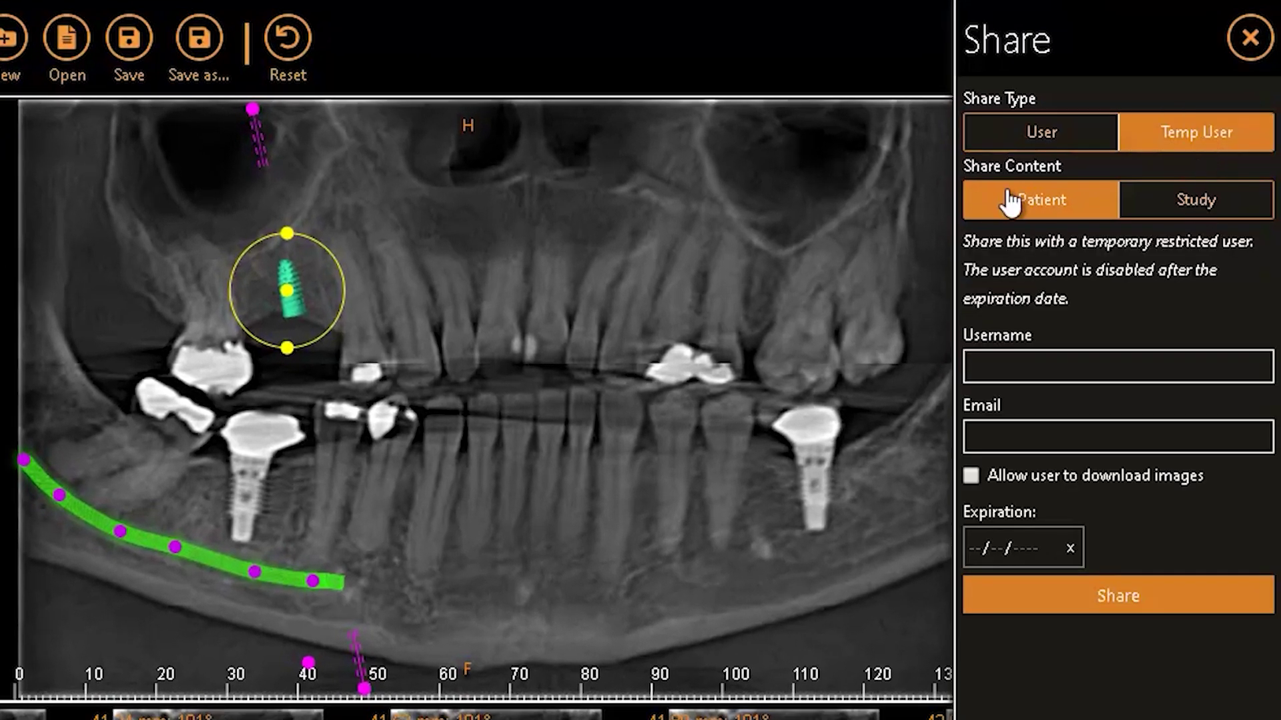
click(1208, 200)
click(1084, 365)
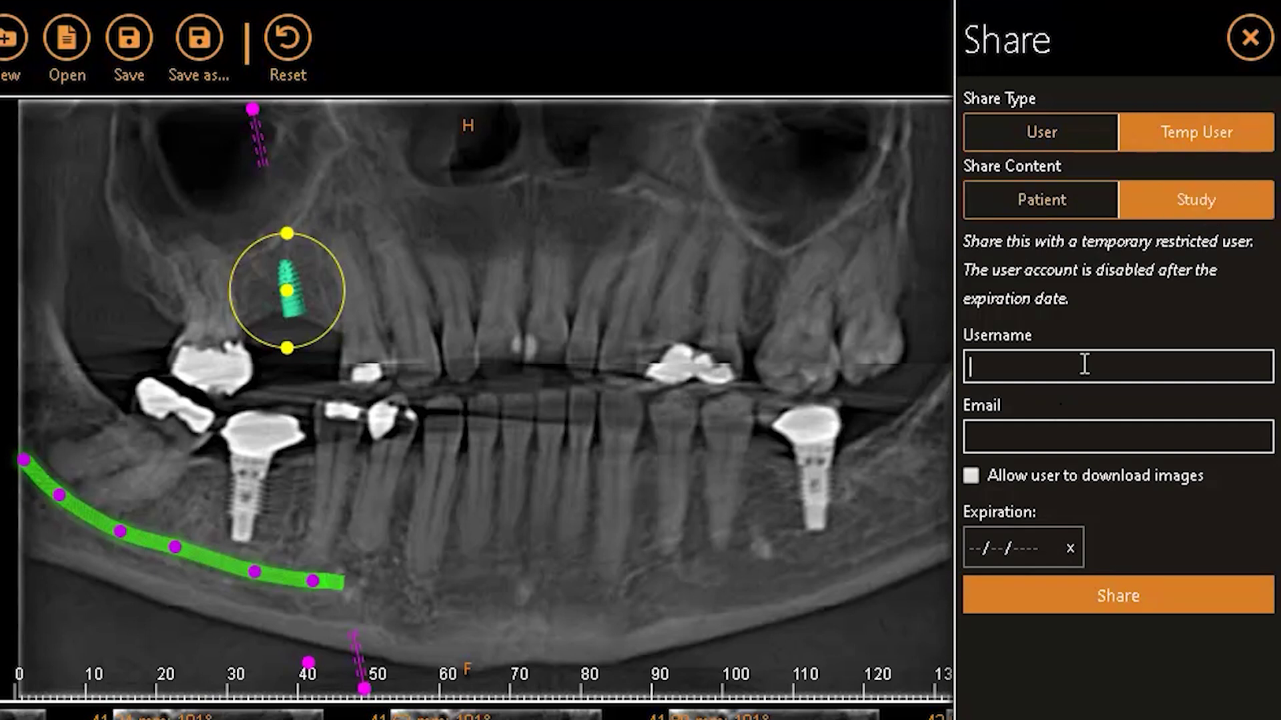